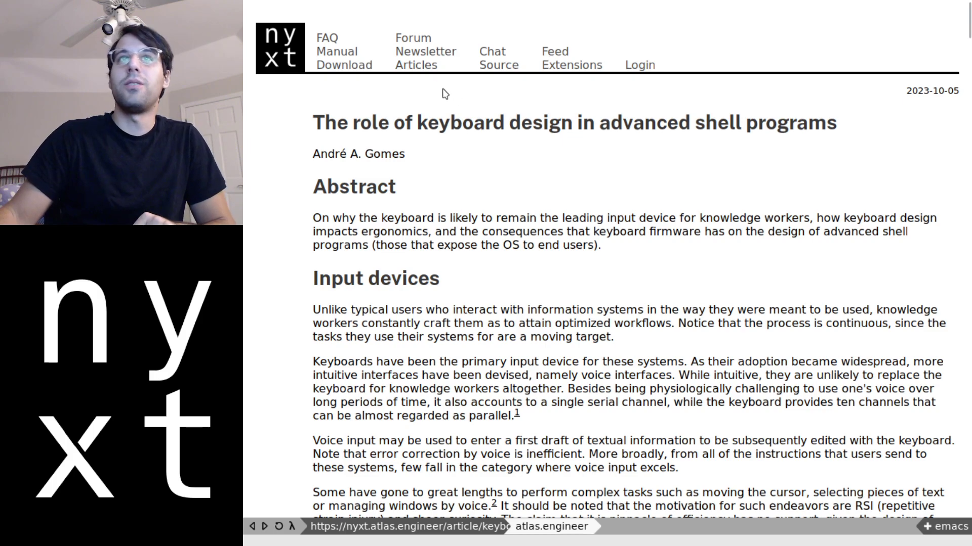
Visit the Articles page via its 'ag' hint and reopen the keyboard design article
click(437, 70)
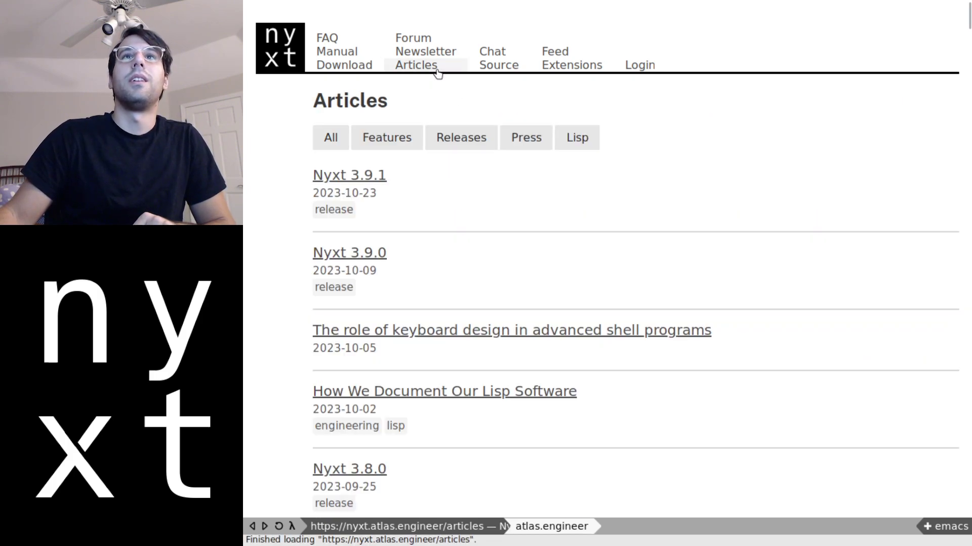
key(ctrl+b)
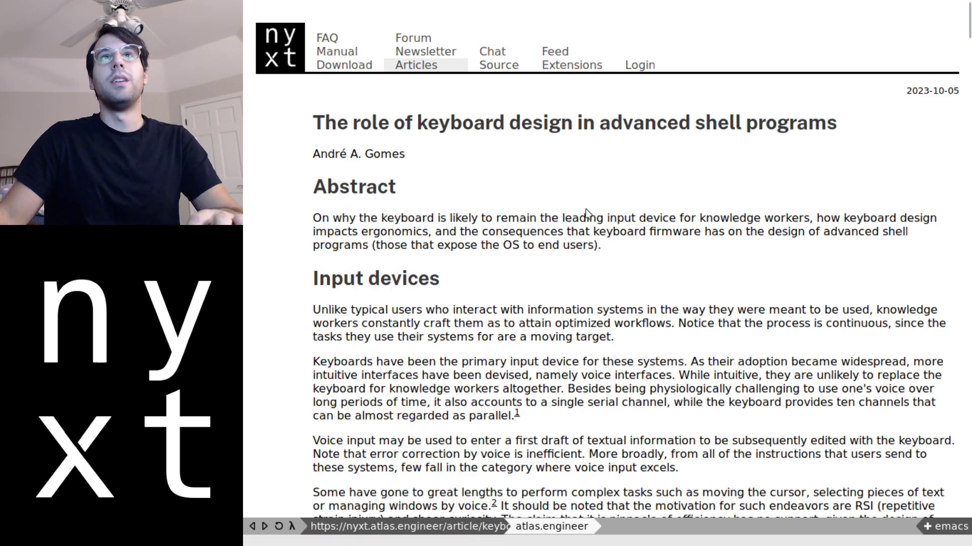
key(alt+g)
key(alt+g)
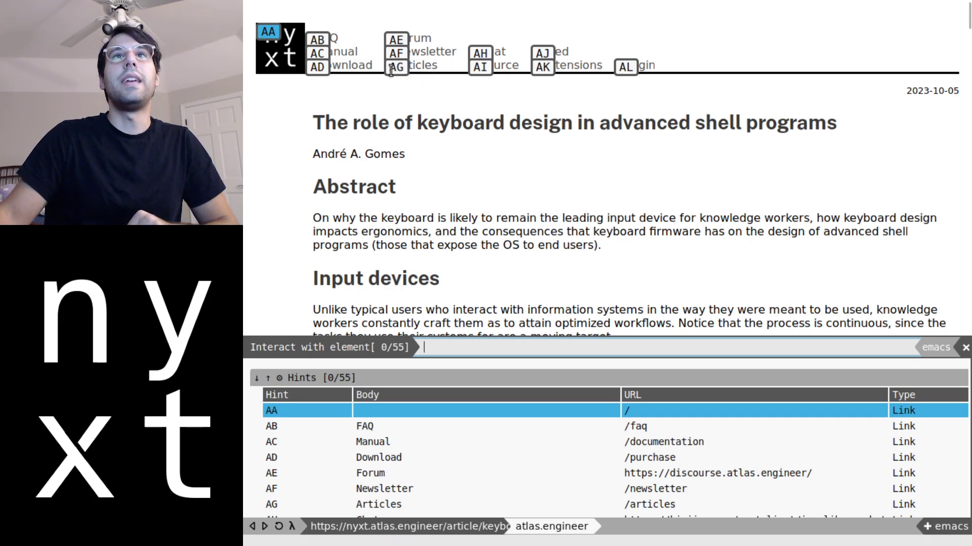
text(a)
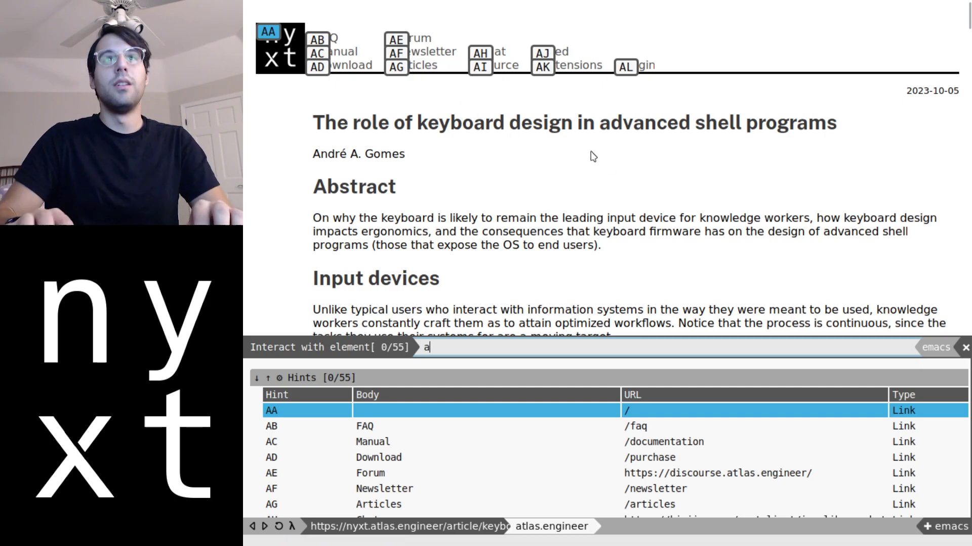
text(g)
key(Return)
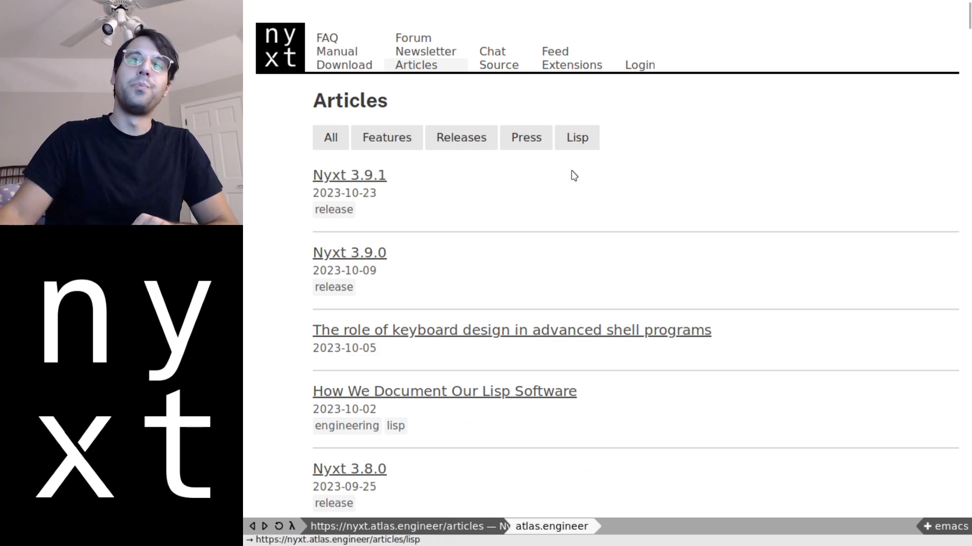
click(527, 330)
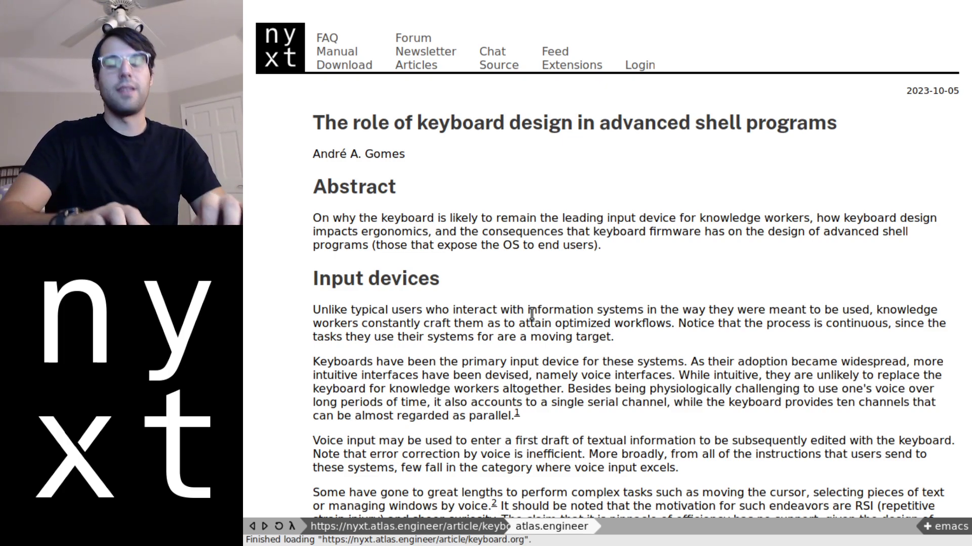
Scroll to the article's footnotes and filter the link hints by 'arti'
key(End)
scroll(534, 319, up, 3)
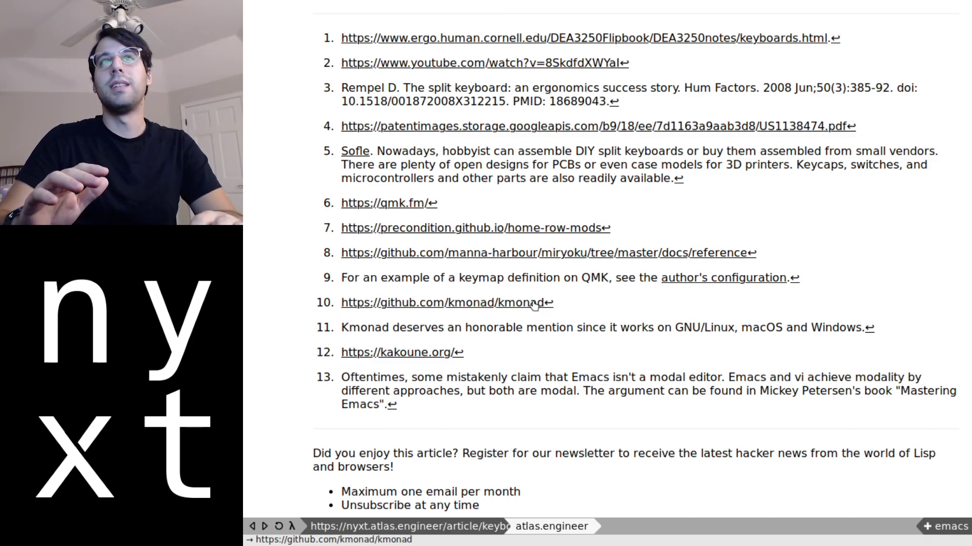
key(alt+g)
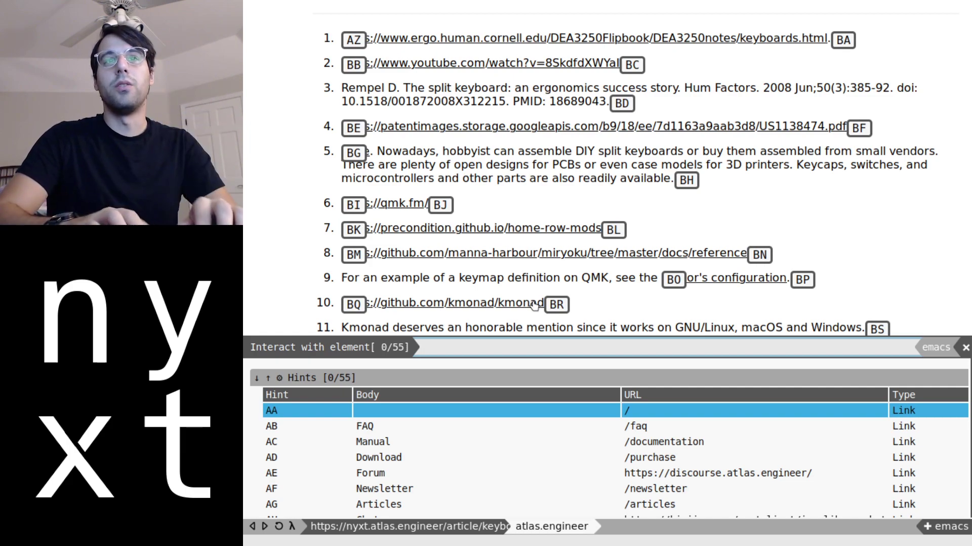
text(arti)
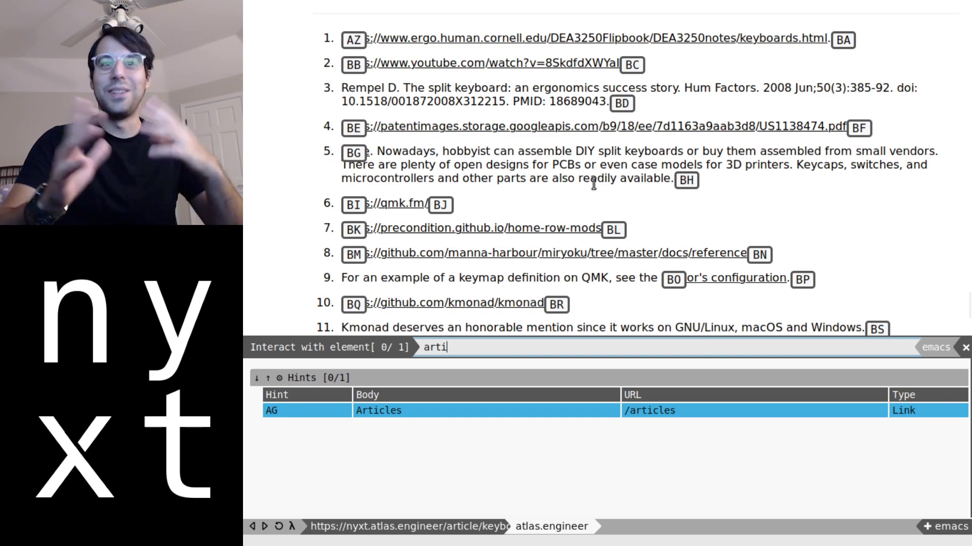
Filter hints by 'github', mark the kmonad and miryoku links, and open the marked links
key(BackSpace)
key(BackSpace)
key(BackSpace)
key(BackSpace)
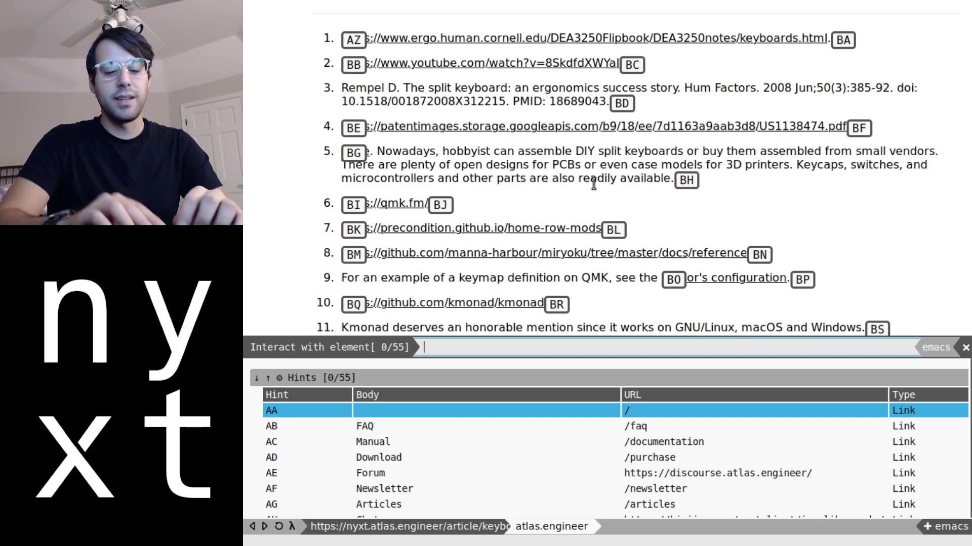
text(githu)
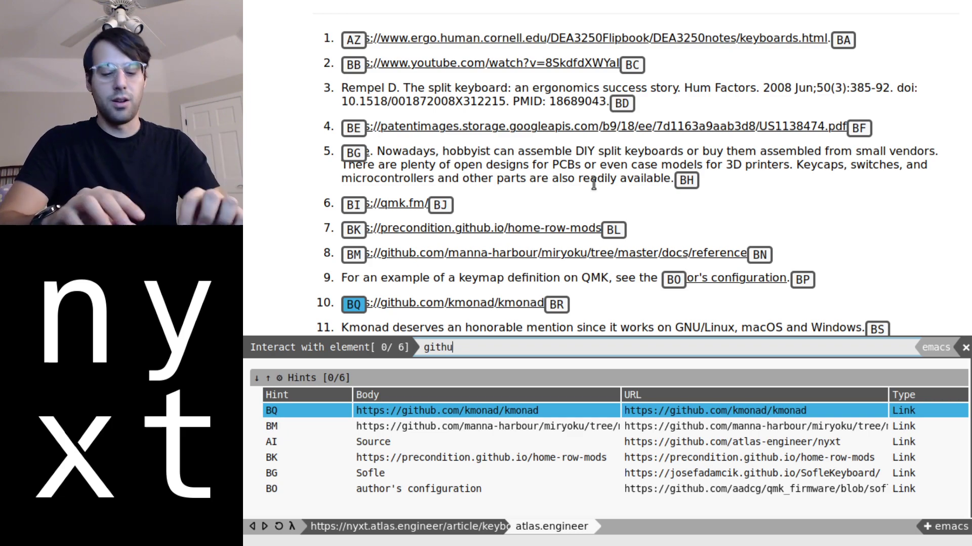
text(b)
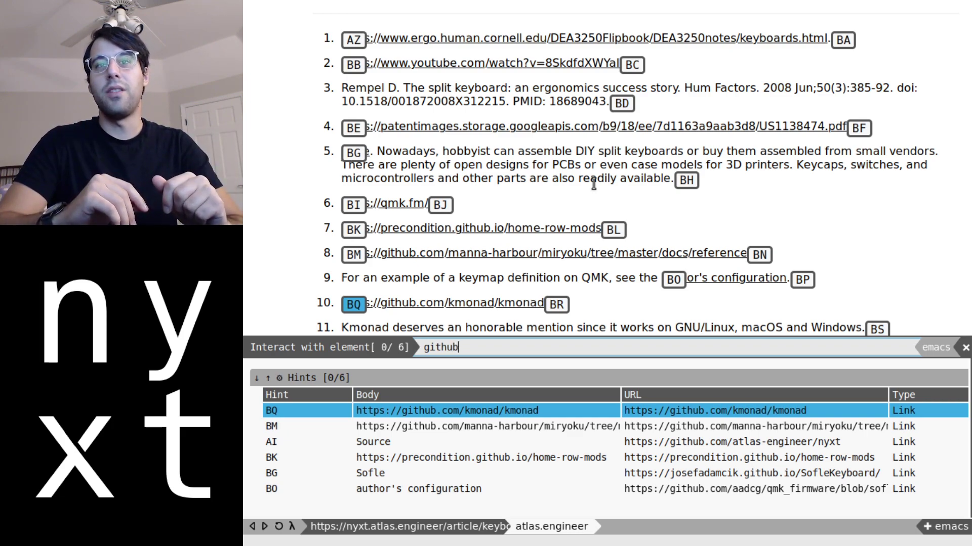
key(ctrl+space)
key(ctrl+space)
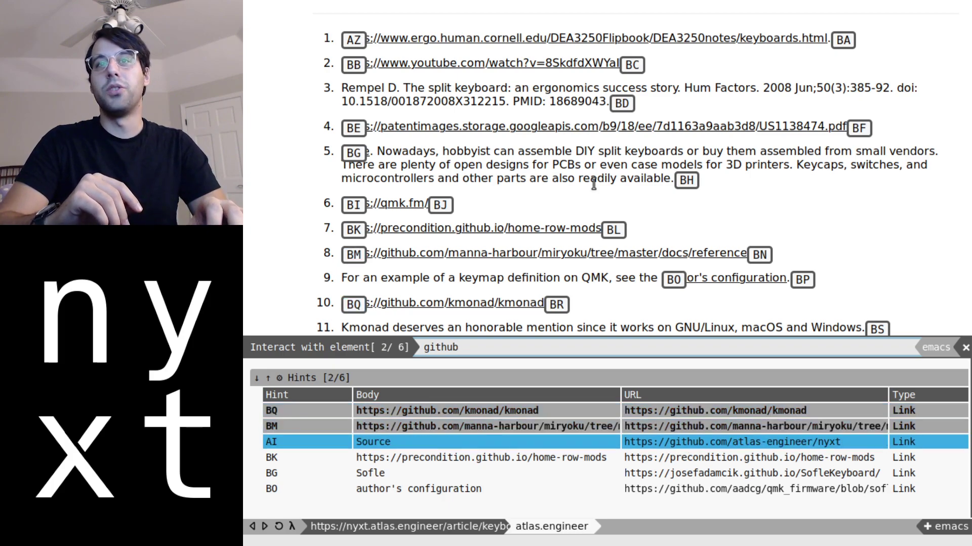
key(Down)
key(ctrl+space)
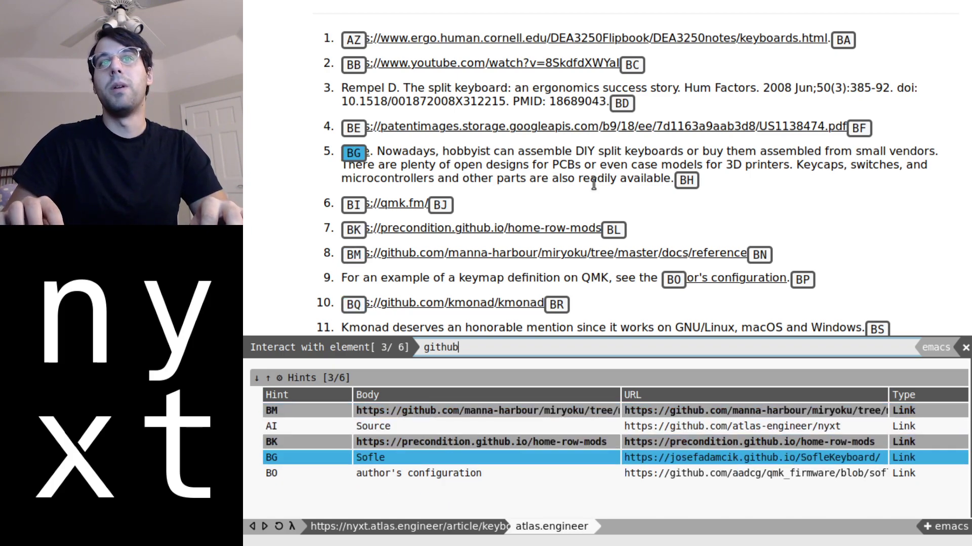
key(Up)
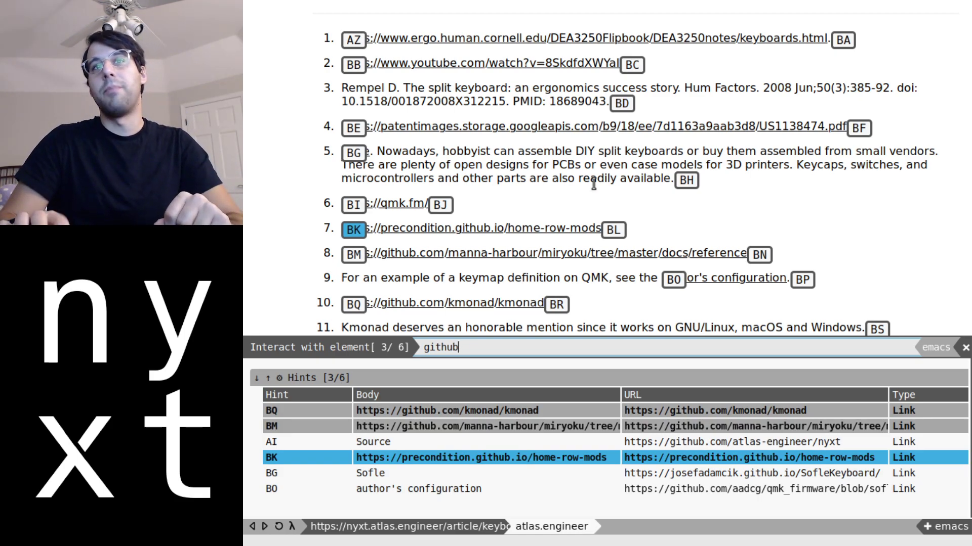
key(Return)
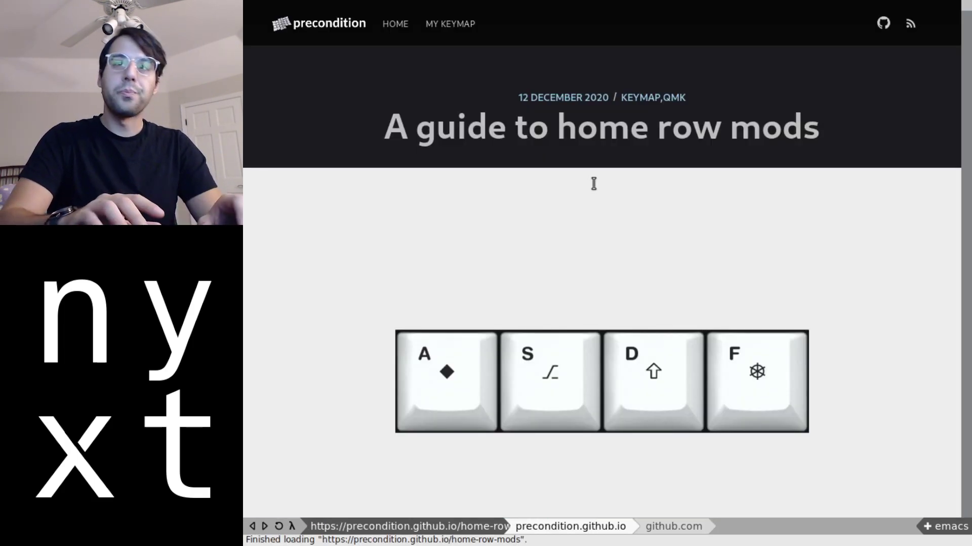
Move past the miryoku docs buffer to the loaded kmonad GitHub repository page
key(ctrl+Page_Down)
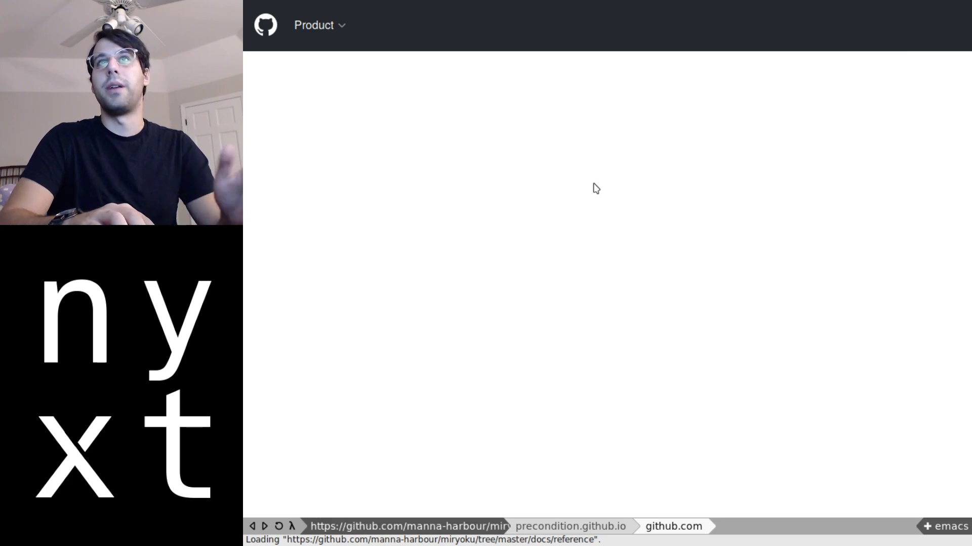
key(ctrl+b)
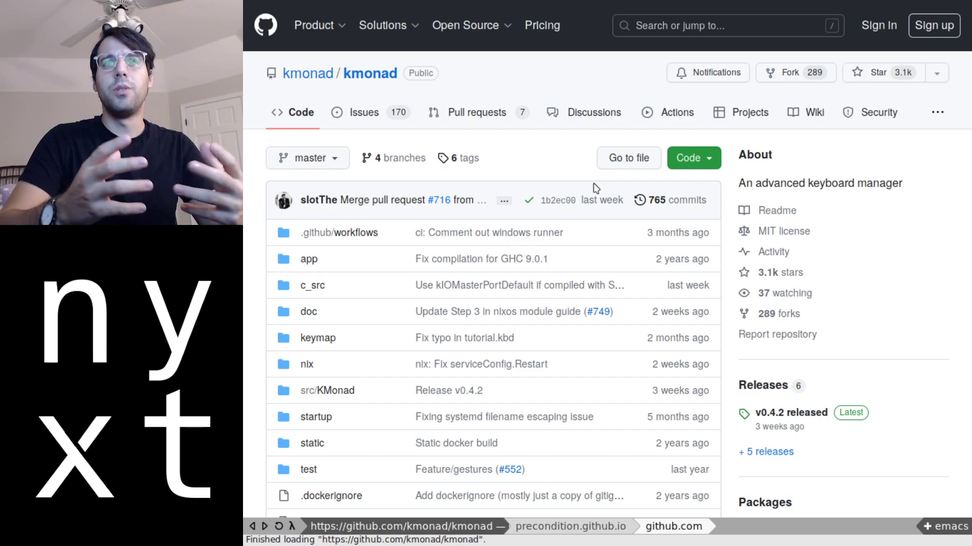
Load nyxt.atlas.engineer/articles from history after typing 'articles' in the Open URL prompt
key(ctrl+x)
key(ctrl+l)
text(a)
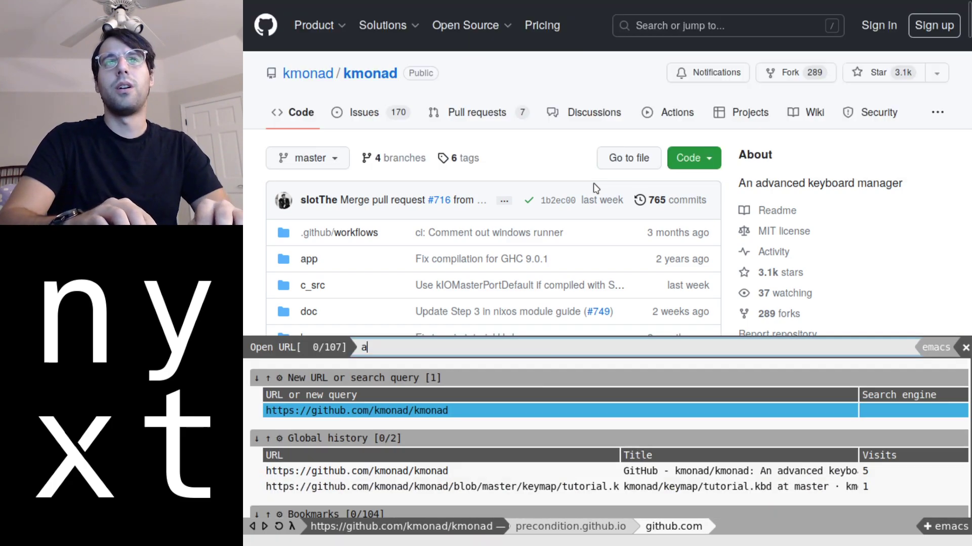
text(rticles)
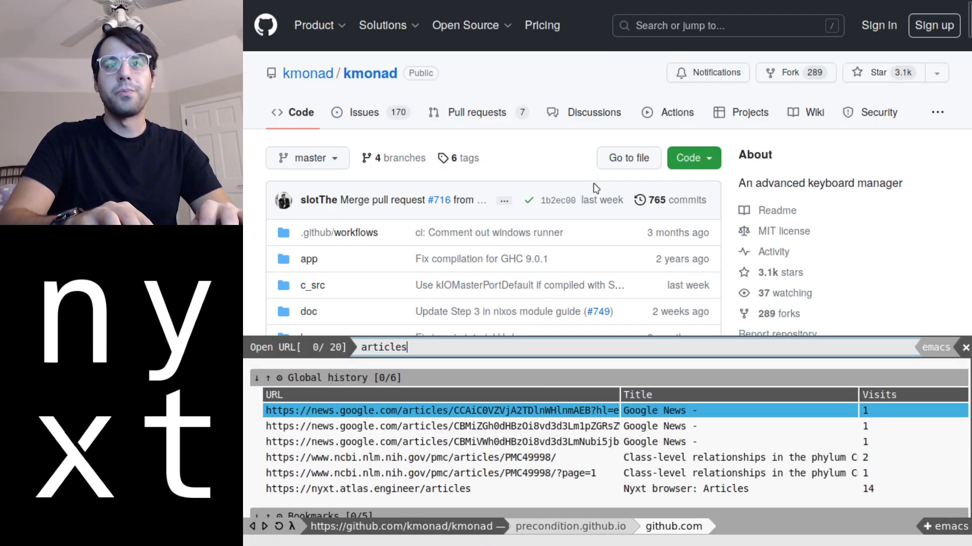
key(Down)
key(Down)
key(Down)
key(Down)
key(Down)
key(Return)
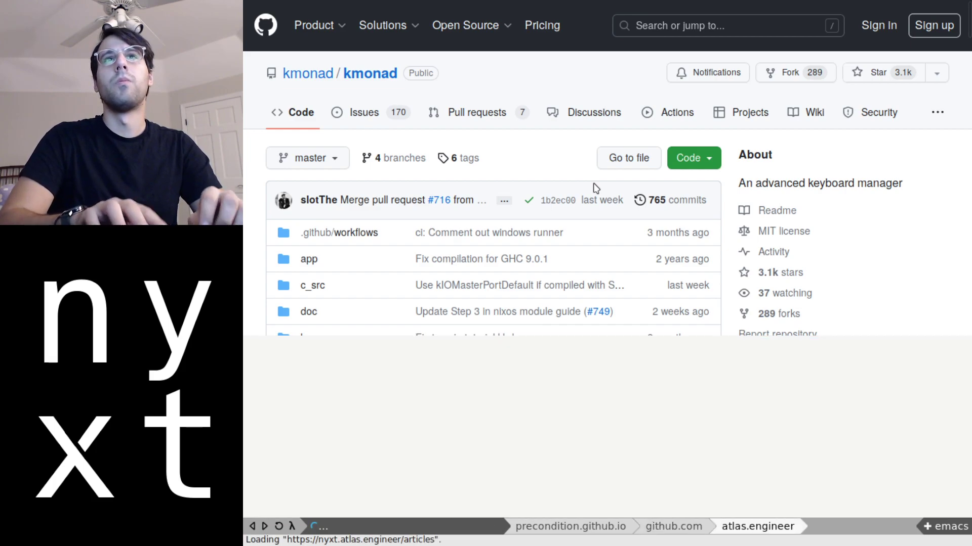
Follow hint 'at' to the keyboard design article and move to its footnotes
key(alt+g)
key(alt+g)
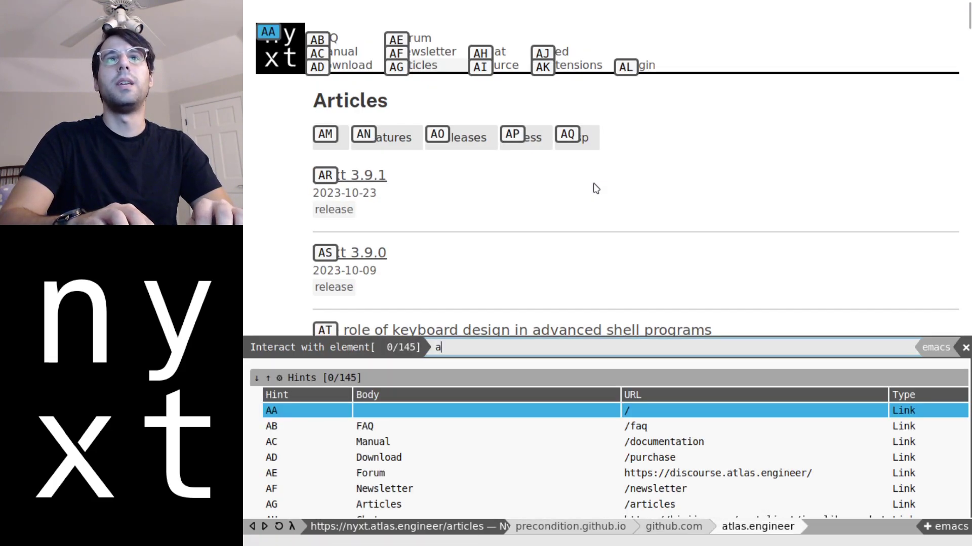
text(at)
key(Return)
key(End)
key(Up)
key(Up)
key(Up)
key(Up)
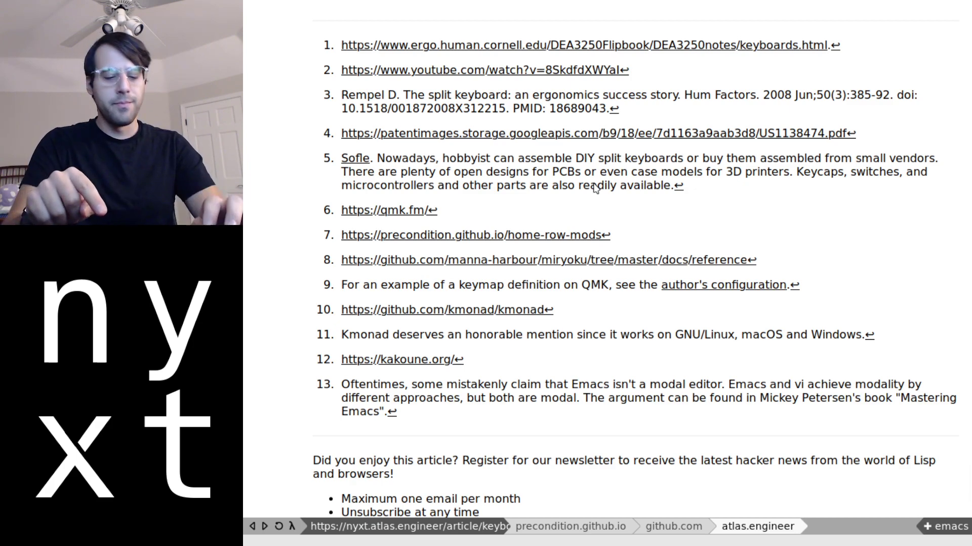
Mark all hints matching 'gith', then unmark those matching 'keyboard'
key(alt+g)
key(alt+g)
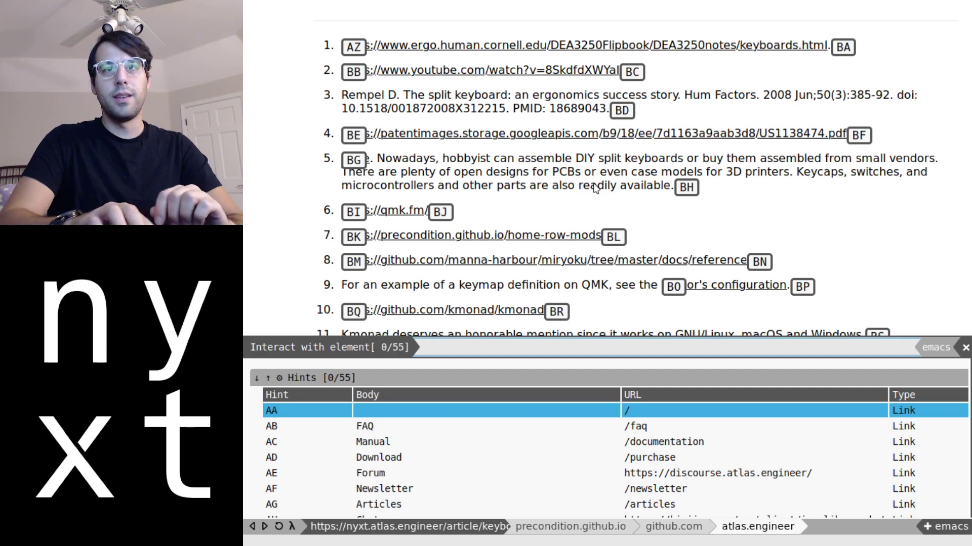
text(gith)
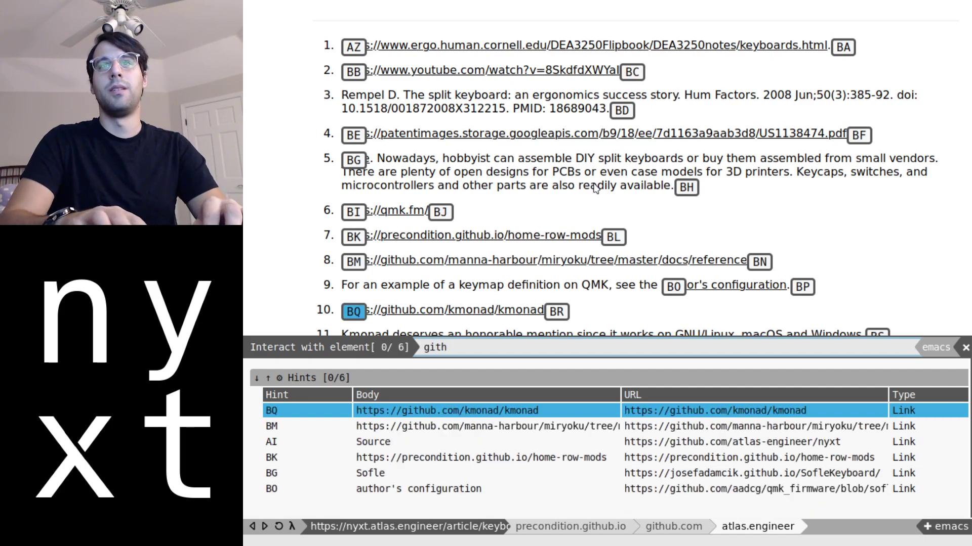
key(alt+a)
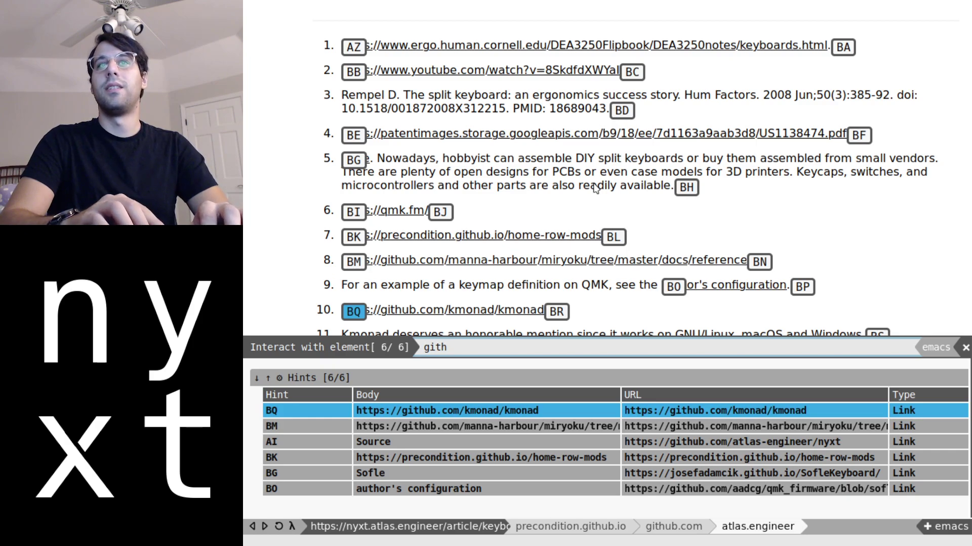
key(BackSpace)
key(BackSpace)
key(BackSpace)
key(BackSpace)
text(keyboard)
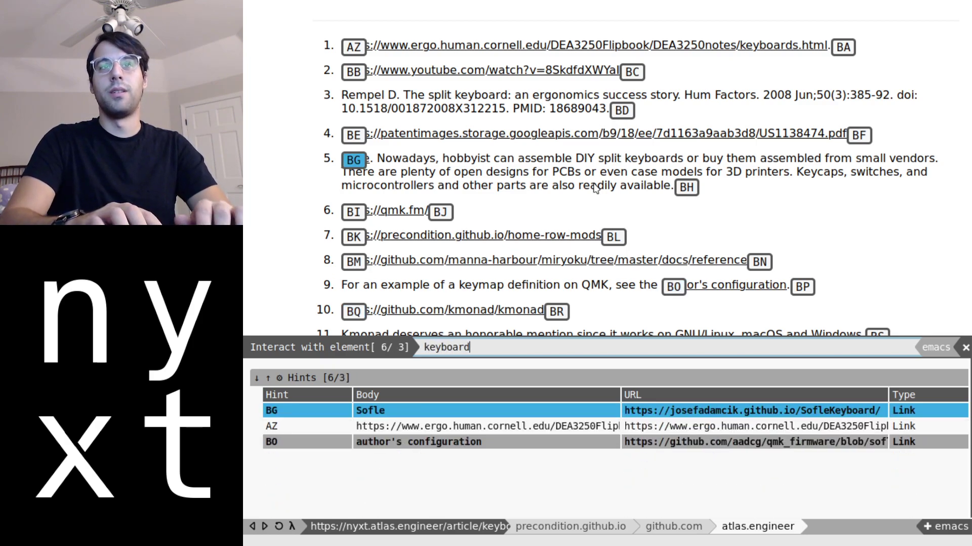
key(alt+u)
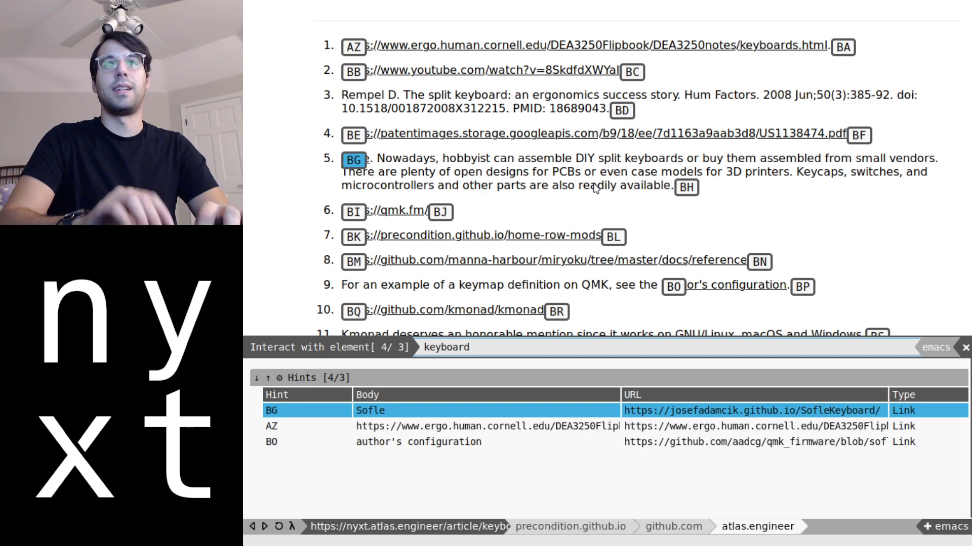
Refilter hints by 'github' and step through the marked matches back to kmonad
key(Delete)
key(Delete)
key(Delete)
key(Delete)
key(Delete)
key(Delete)
key(Delete)
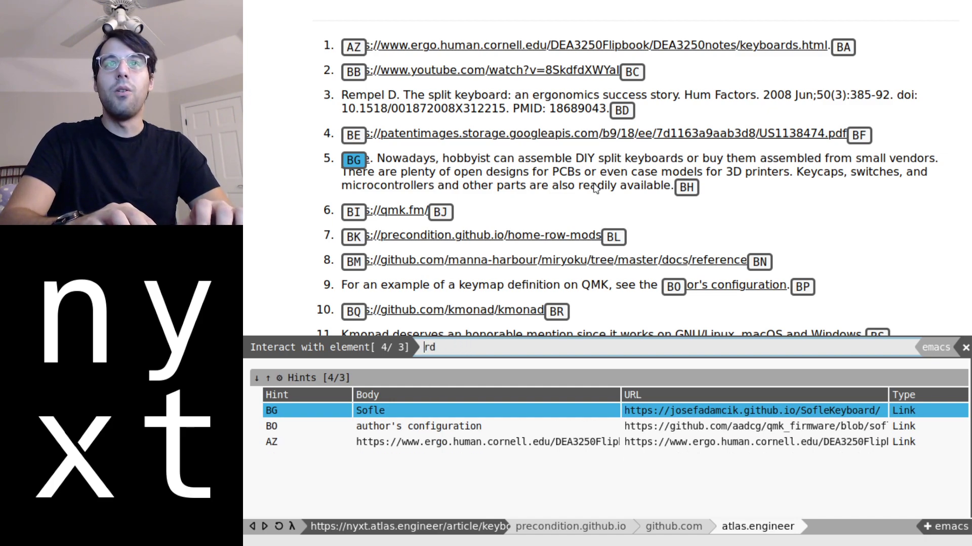
key(Delete)
text(github)
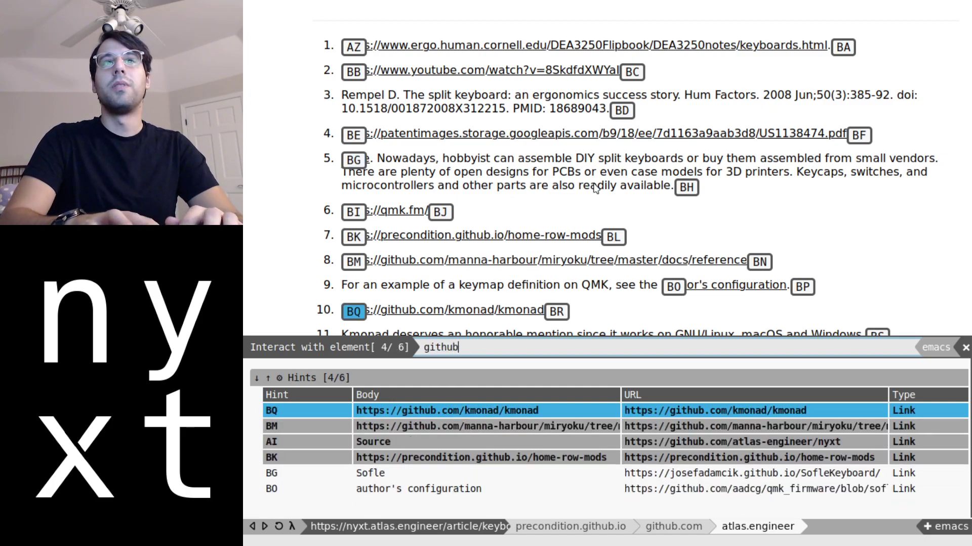
key(ctrl+n)
key(ctrl+n)
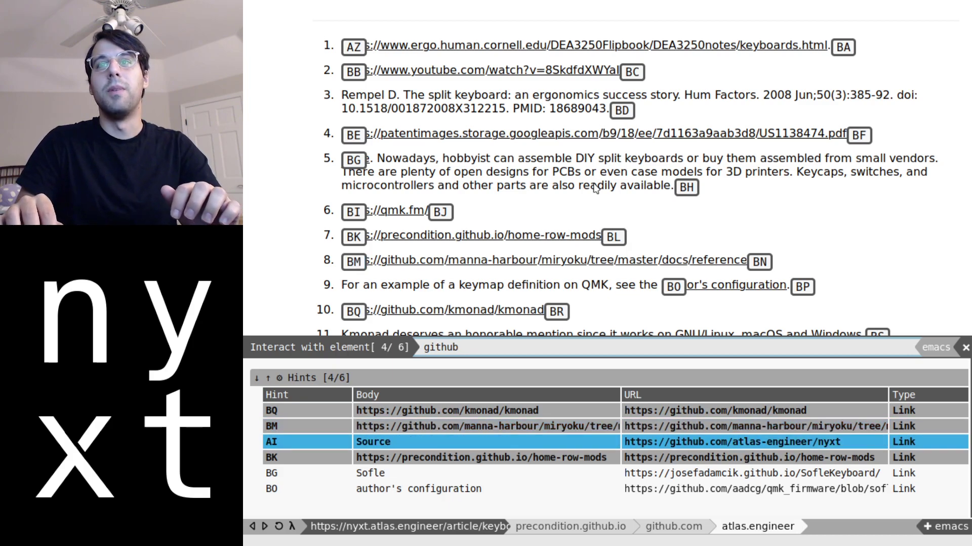
key(ctrl+n)
key(ctrl+p)
key(ctrl+p)
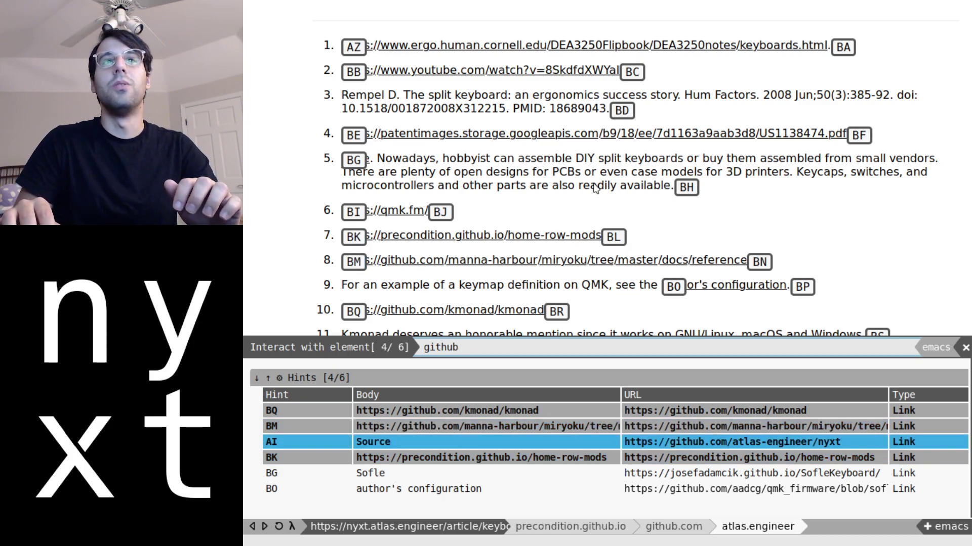
key(ctrl+p)
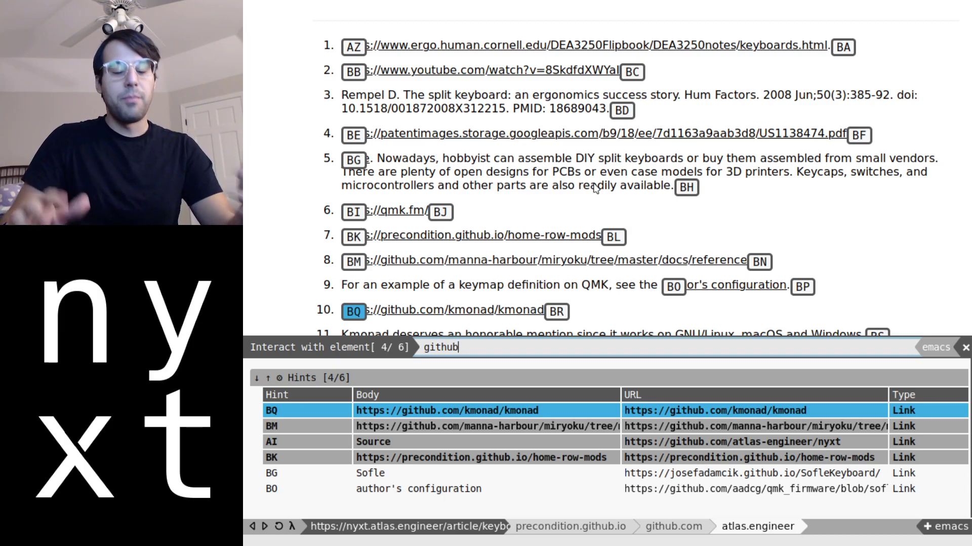
Show the return-action list for the marked links and highlight CLICK*
key(alt+Return)
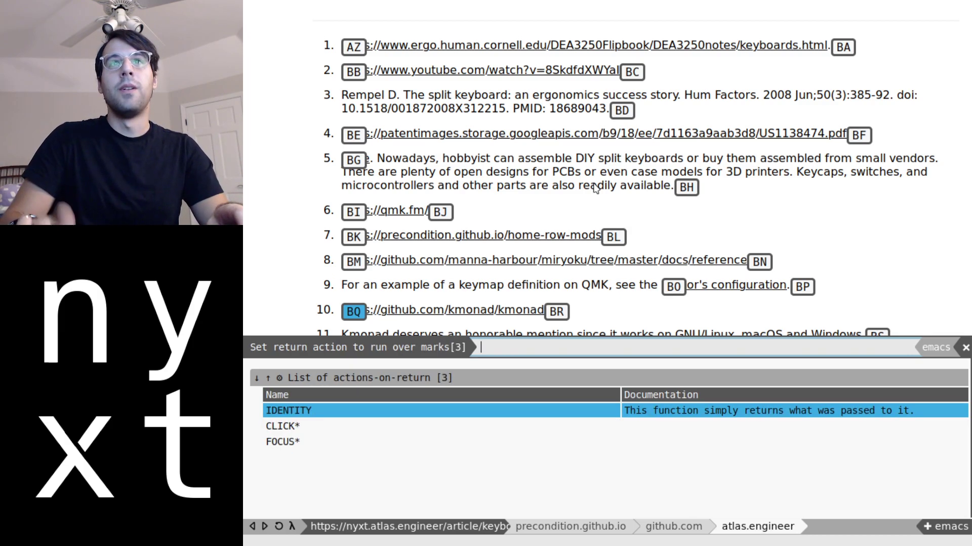
key(Down)
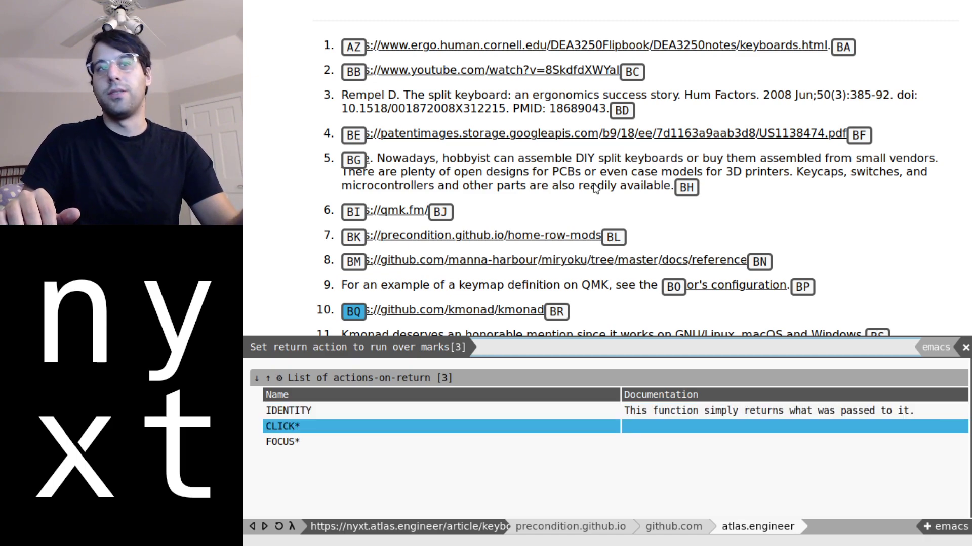